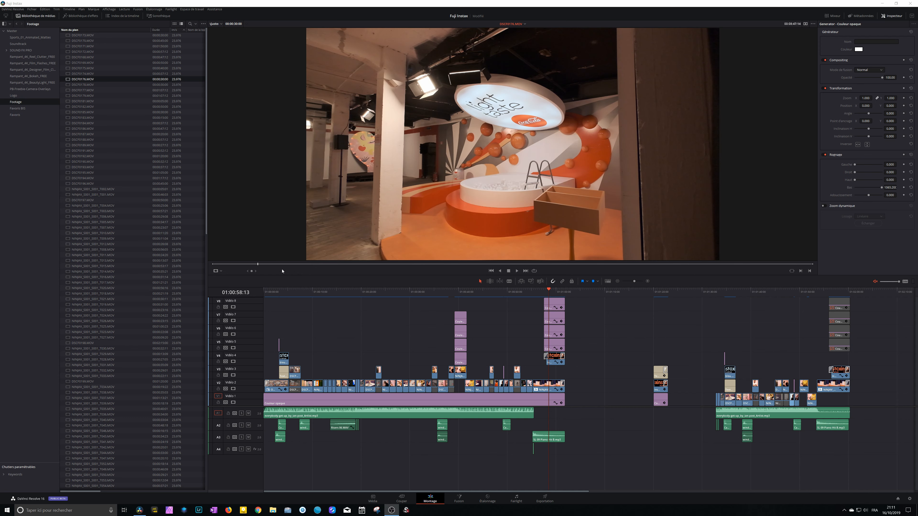
- Mark in and out points for a 00:00:06:22 range in the first third of DSCF0176.MOV
drag(275, 266, 406, 266)
key(o)
drag(289, 267, 362, 272)
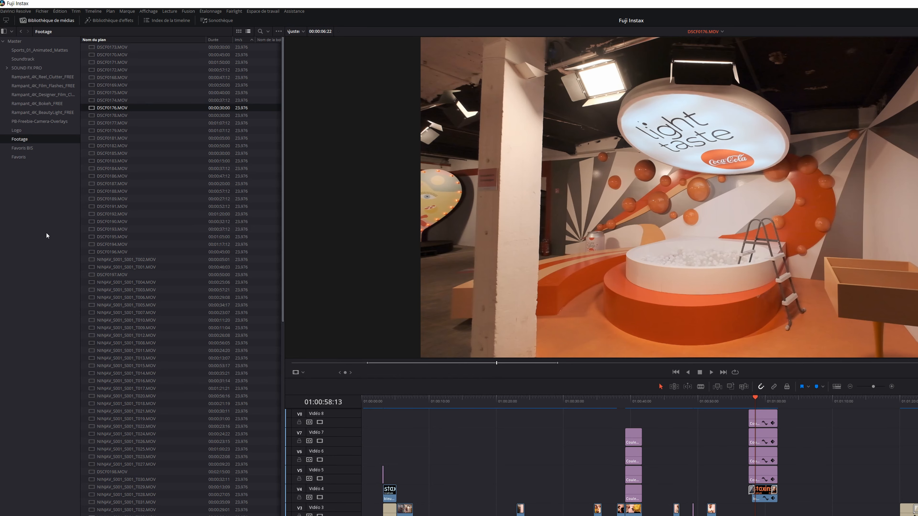
- Add a new bin under Master and name it Favoris Bis
right_click(46, 235)
click(67, 239)
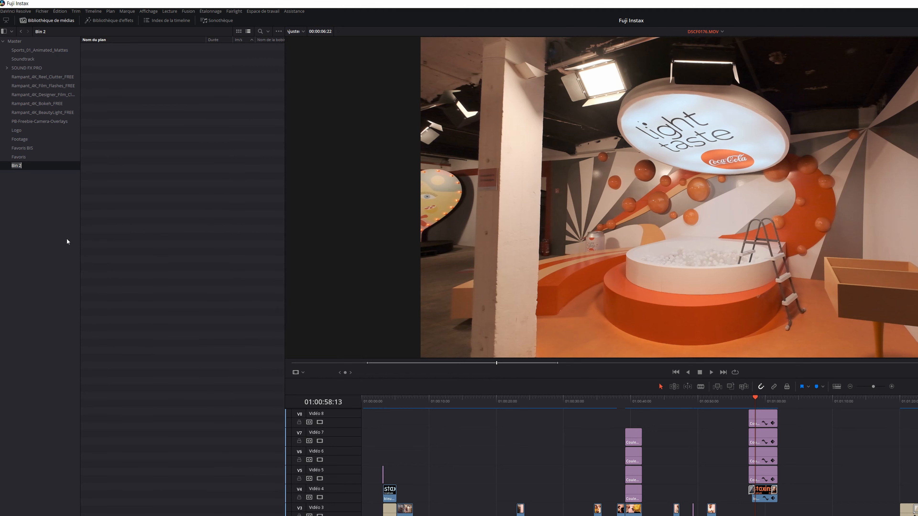
text(Favoris Bis)
key(Return)
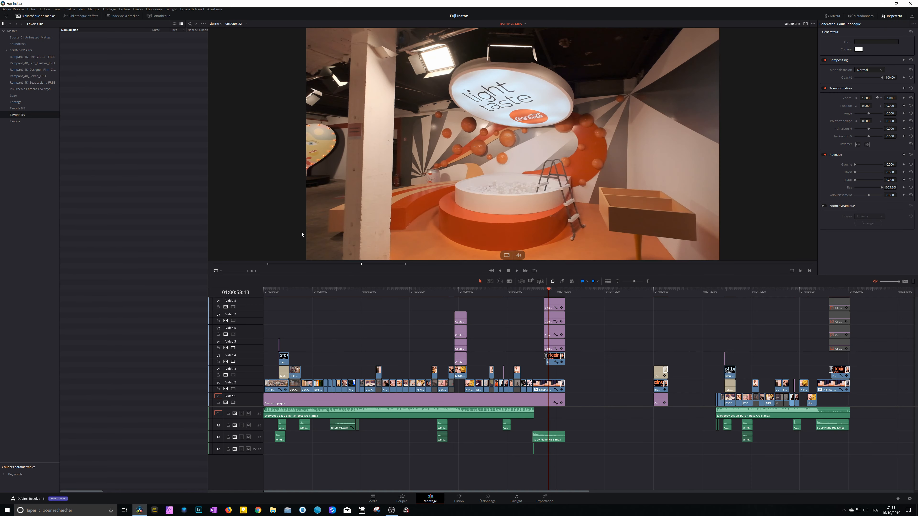
- Return to the Footage bin and create a sub-clip from the marked range of DSCF0176.MOV
click(249, 265)
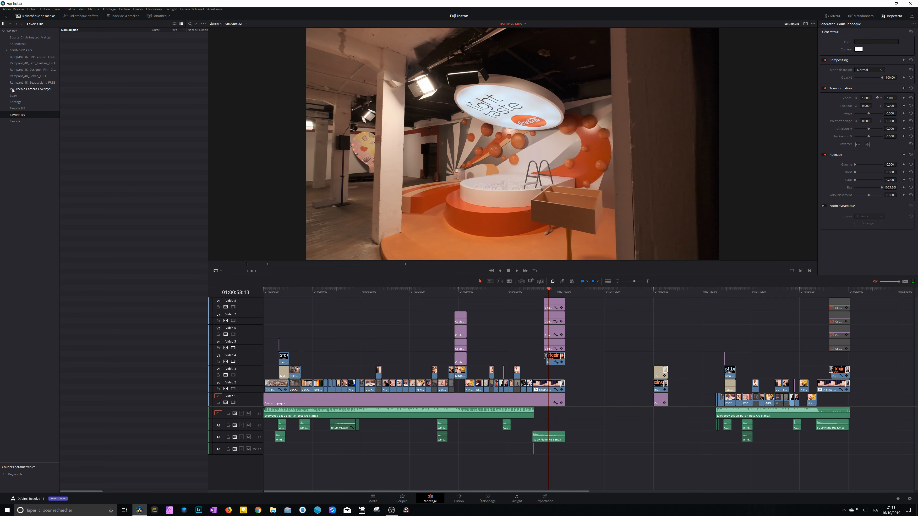
click(15, 102)
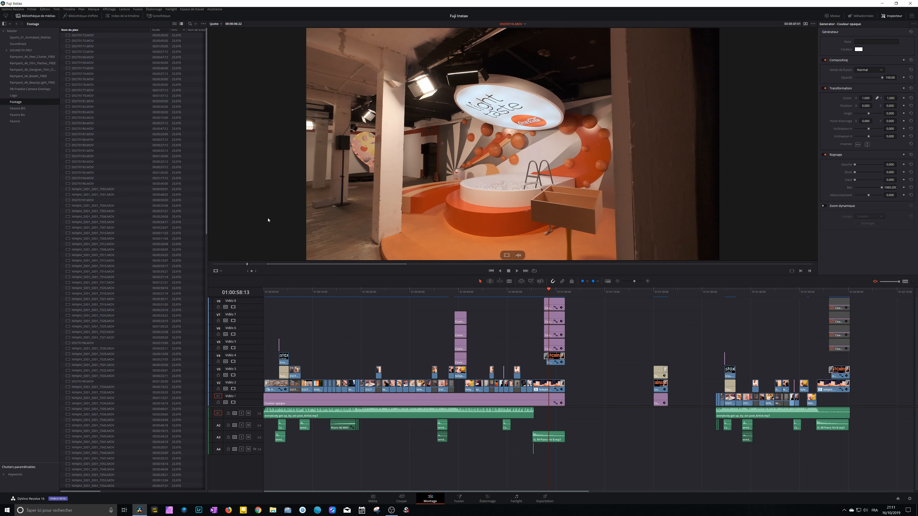
click(253, 265)
drag(253, 265, 316, 265)
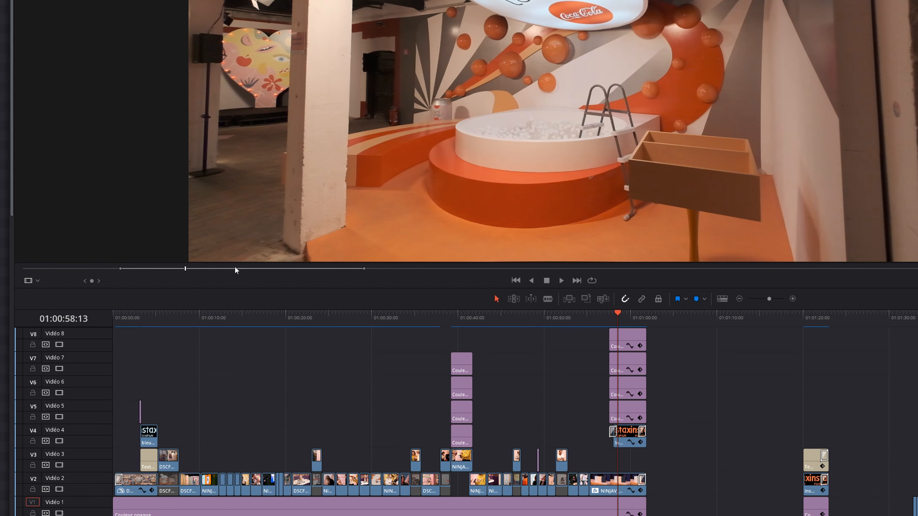
right_click(235, 267)
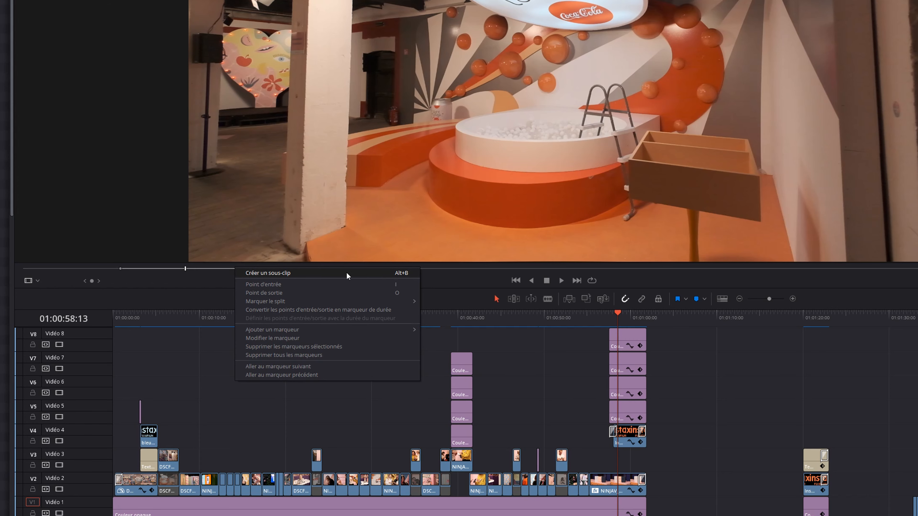
- Mark a second range of 00:00:07:17 towards the end of DSCF0176.MOV and create a sub-clip from it
drag(50, 269, 101, 268)
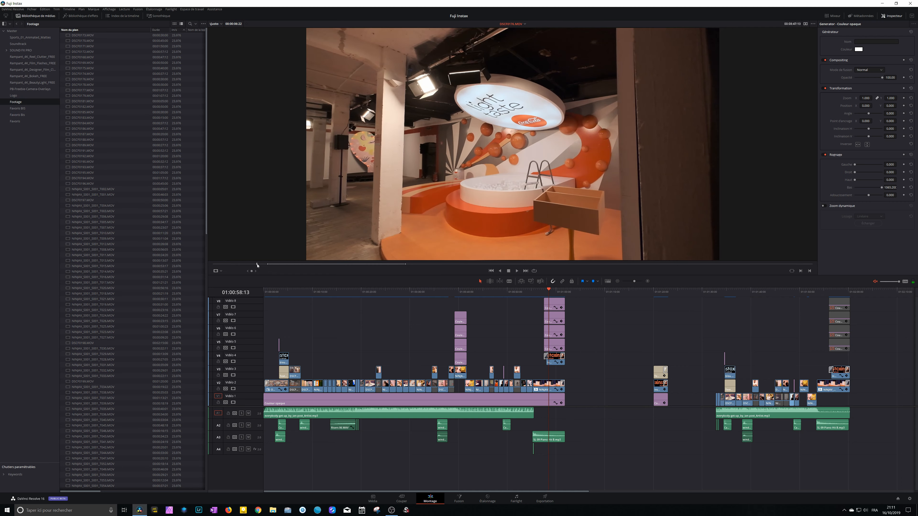
drag(257, 265, 293, 265)
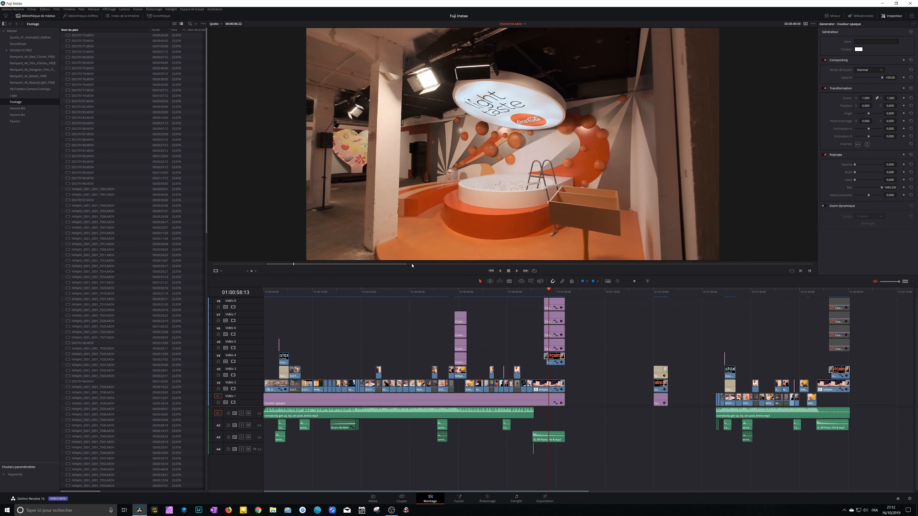
drag(420, 265, 651, 265)
key(o)
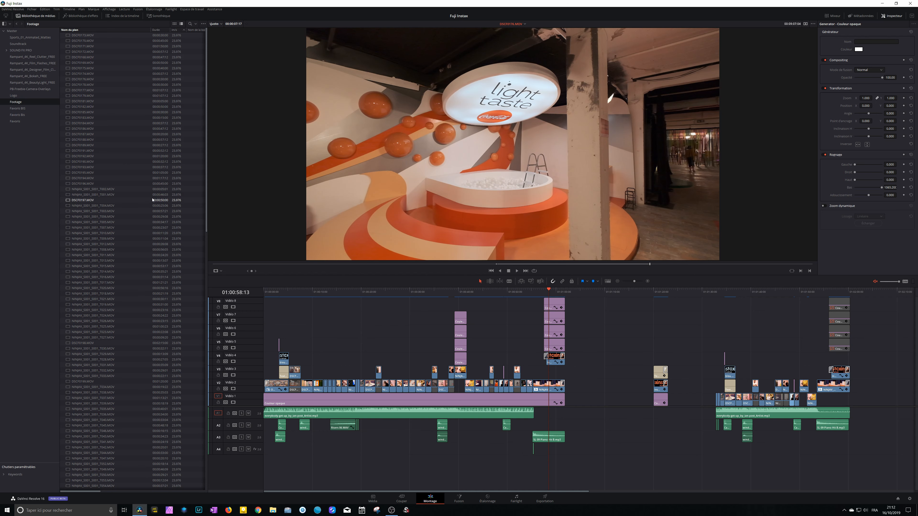
- Move the two new DSCF0176.MOV sub-clips from Footage into the Favoris BIS bin and open that bin
scroll(146, 197, down, 3)
scroll(145, 197, down, 15)
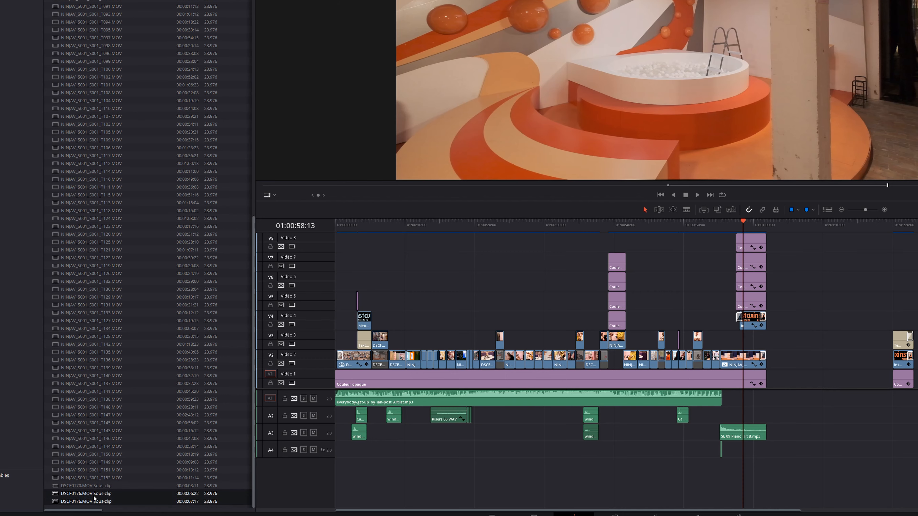
drag(93, 498, 0, 0)
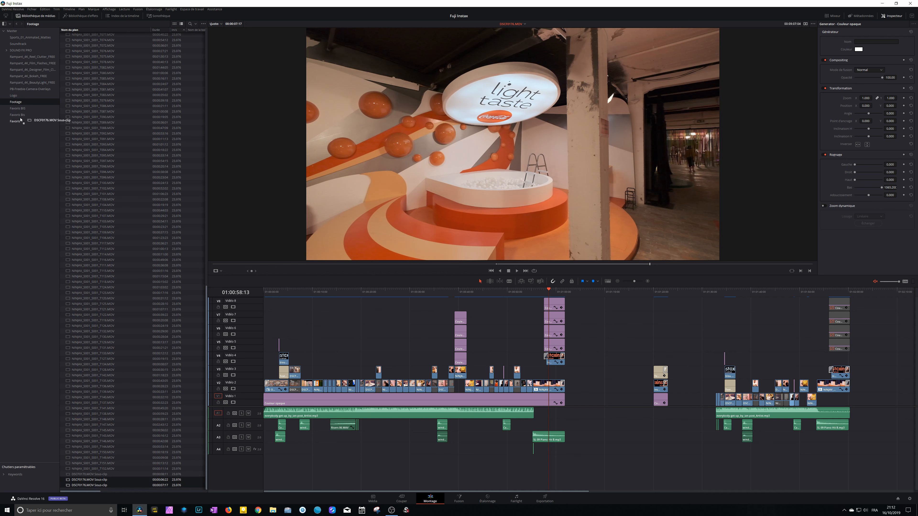
drag(20, 120, 23, 111)
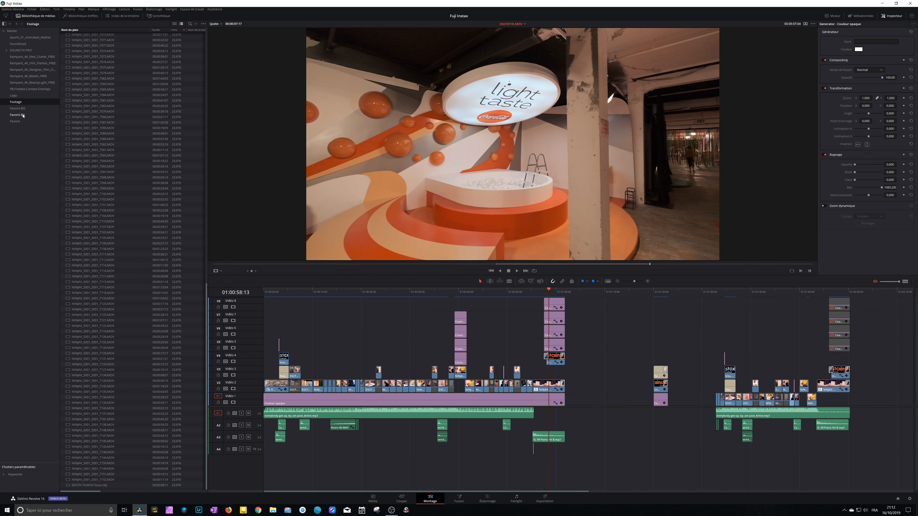
click(18, 108)
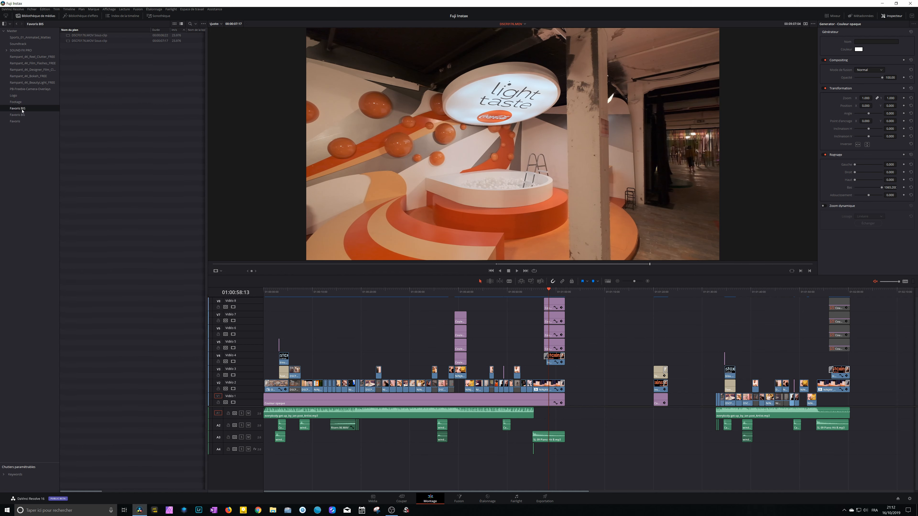
- Load each of the two sub-clips in the source viewer and scrub through them to check their content
double_click(96, 36)
drag(244, 263, 387, 276)
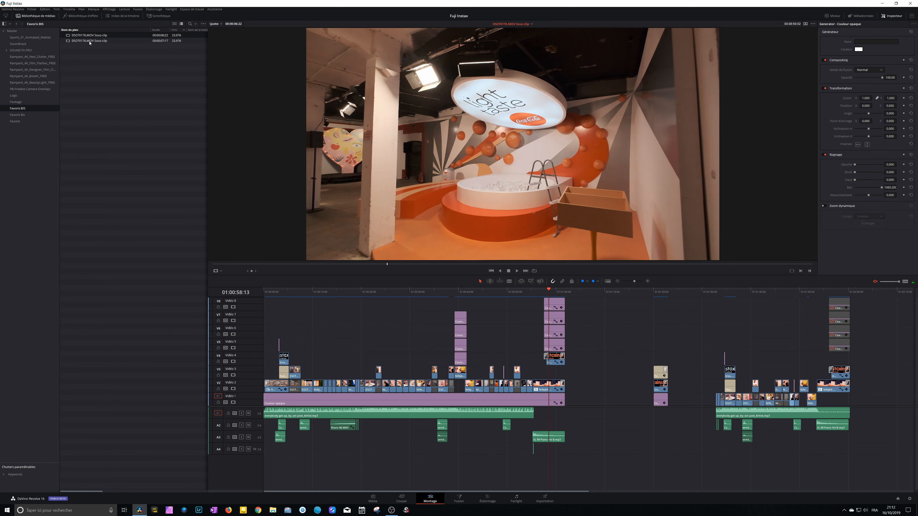
double_click(90, 41)
drag(228, 264, 275, 287)
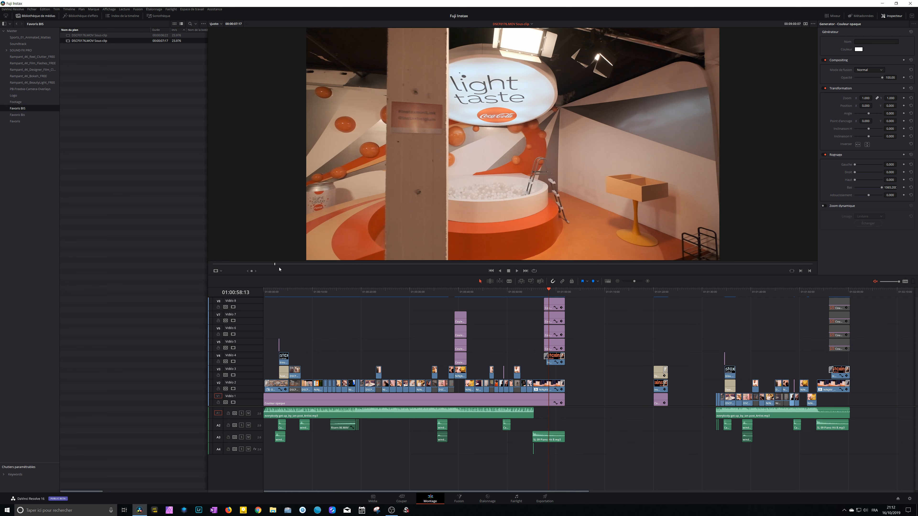
drag(281, 265, 252, 277)
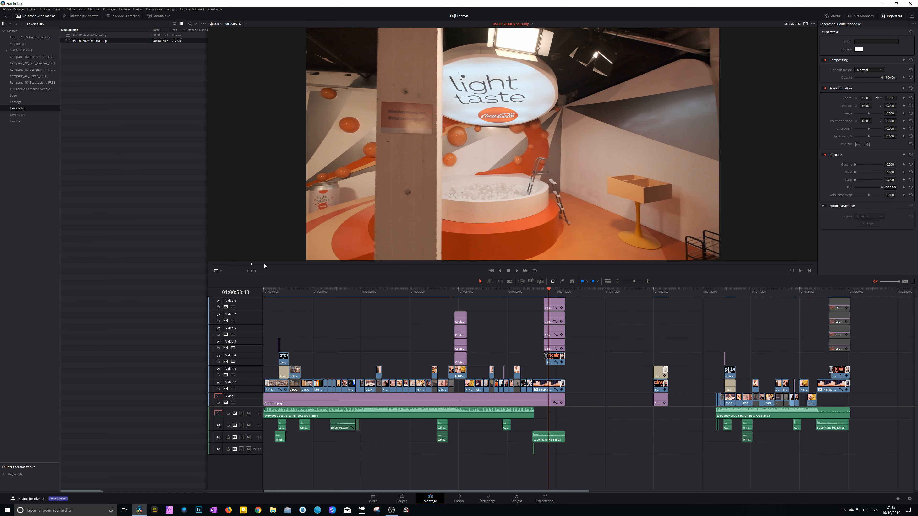
drag(265, 264, 247, 266)
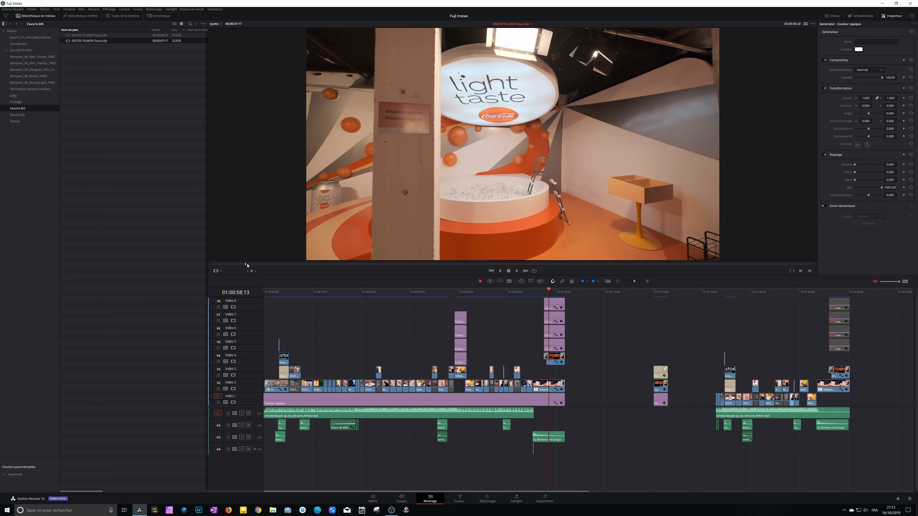
- Look through the source clips in the Footage bin and the sub-clips gathered in the Favoris bin
click(15, 102)
scroll(102, 66, down, 10)
scroll(131, 205, up, 10)
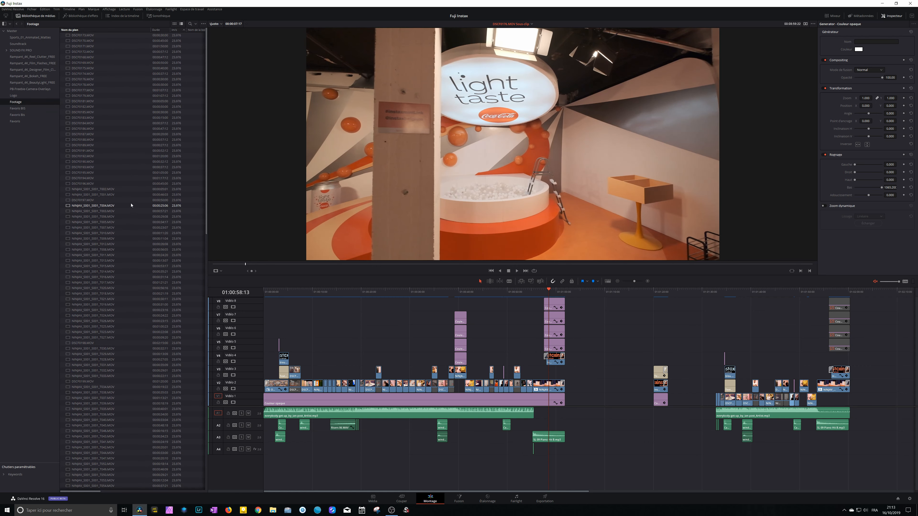
click(15, 121)
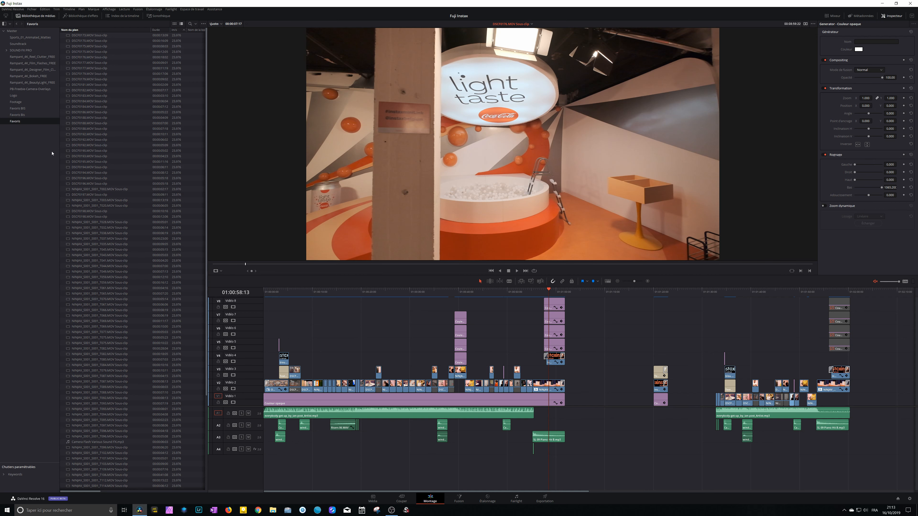
right_click(16, 123)
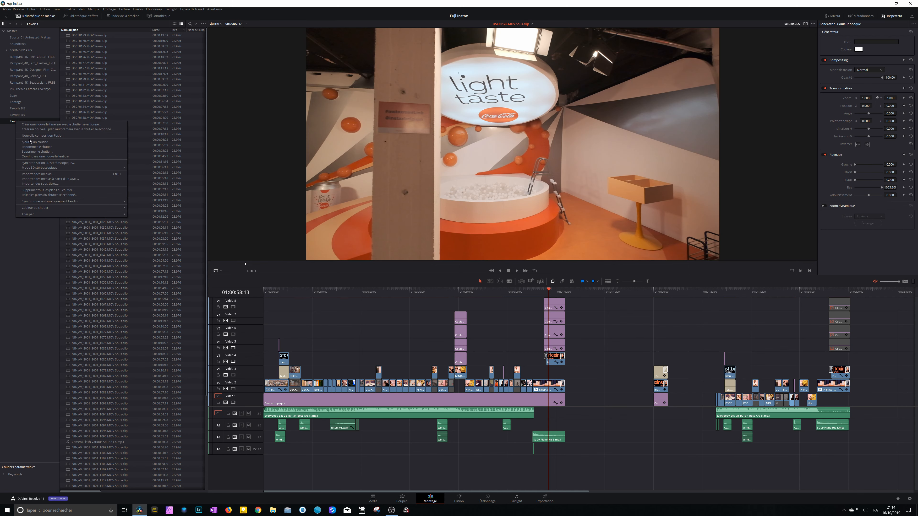
click(39, 152)
click(511, 273)
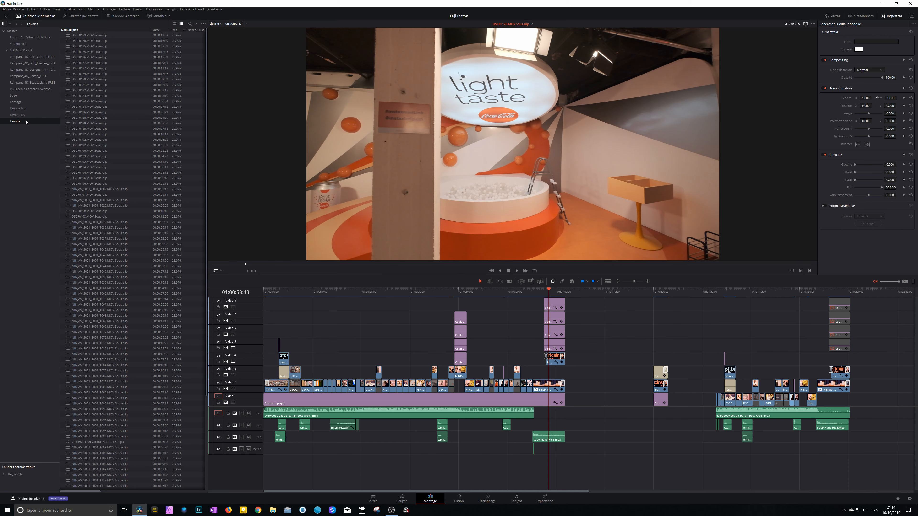
- Load the first sub-clip from the Favoris BIS bin in the source viewer and scrub through its footage
click(27, 109)
double_click(92, 34)
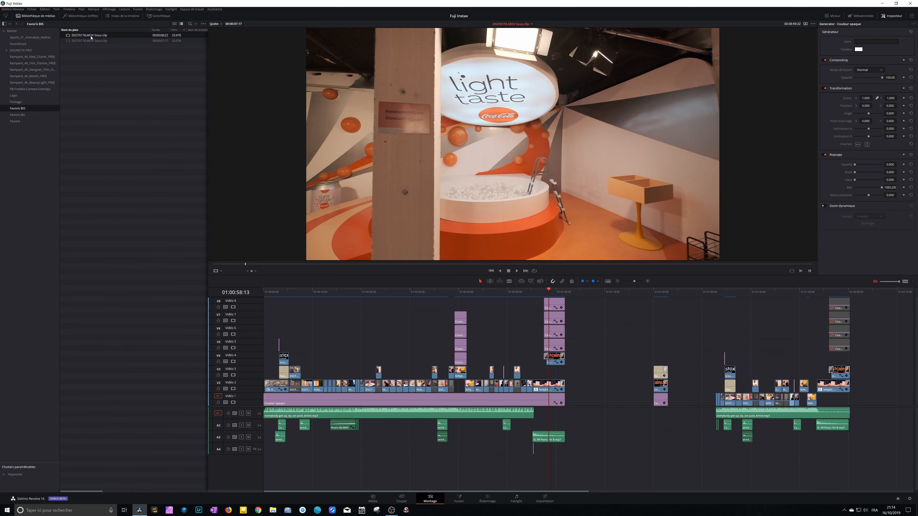
mouse_move(259, 267)
mouse_down()
mouse_move(769, 265)
mouse_move(287, 264)
mouse_move(263, 265)
mouse_move(258, 276)
mouse_up()
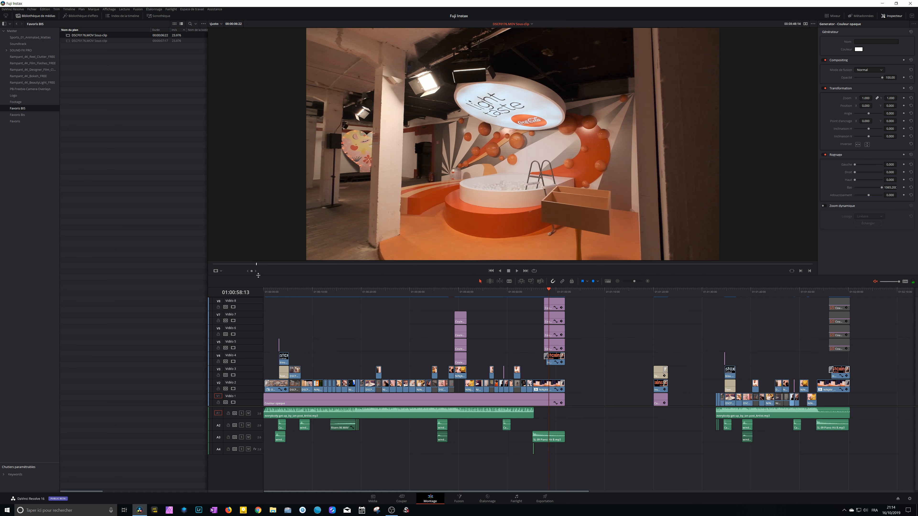